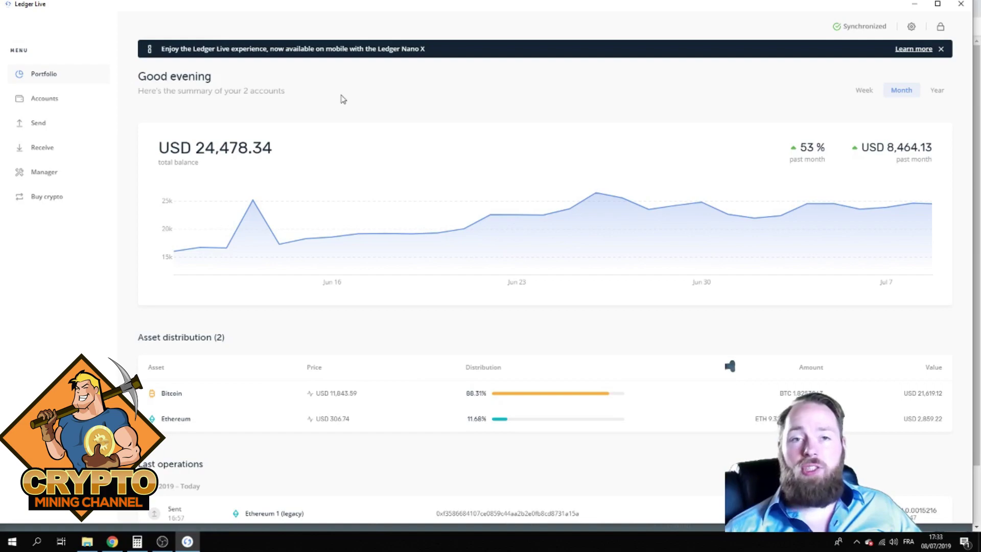
Step: Go from the Manager to the Accounts page listing Ethereum 1 (legacy) and Bitcoin 1 (segwit)
left_click(48, 174)
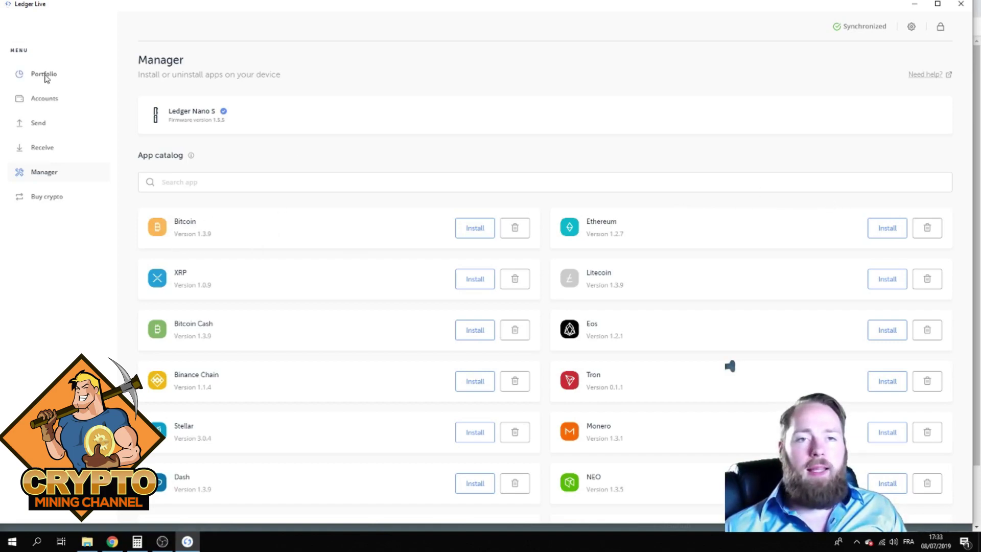
left_click(42, 101)
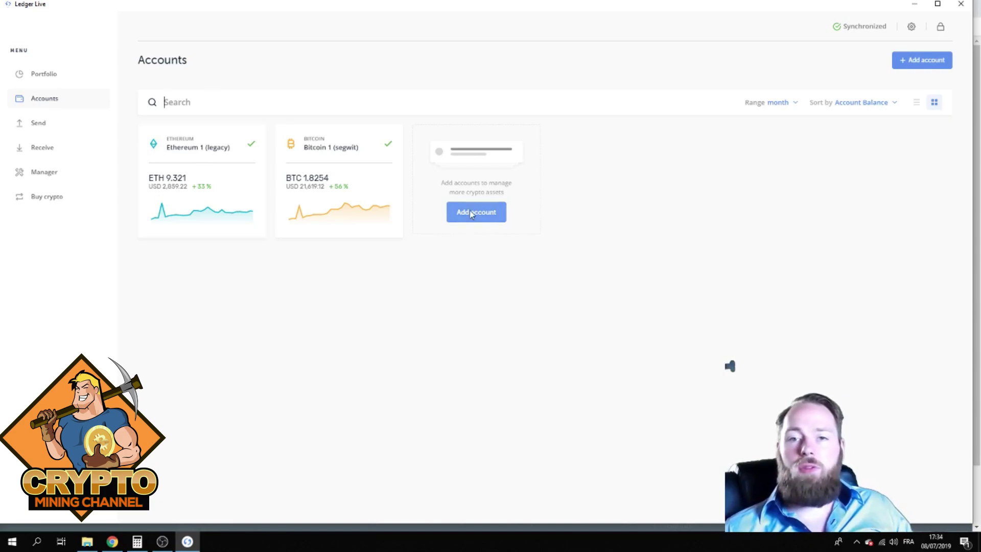
Step: Search for Litecoin and add the scanned Litecoin 1 (segwit) account holding LTC 2.1172
left_click(472, 212)
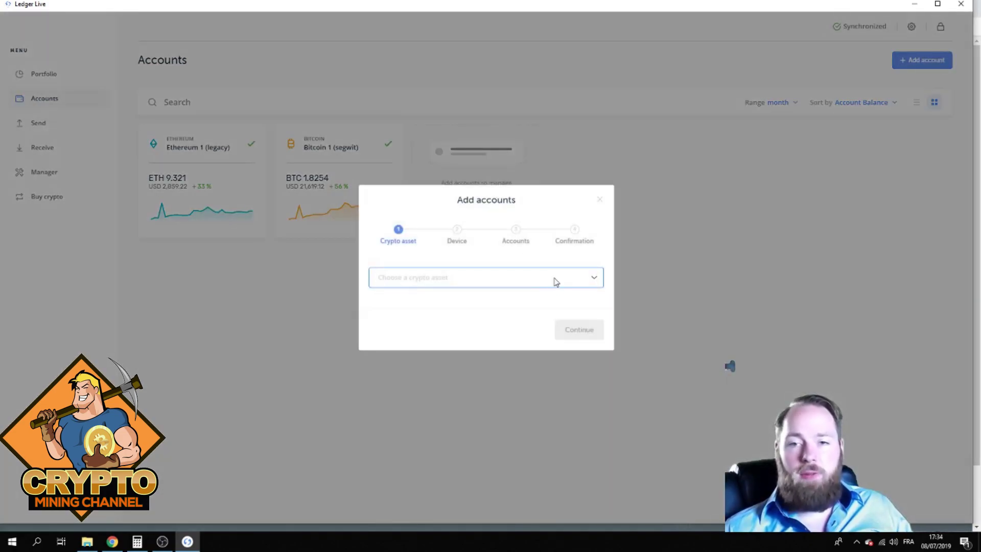
type("lite")
left_click(407, 305)
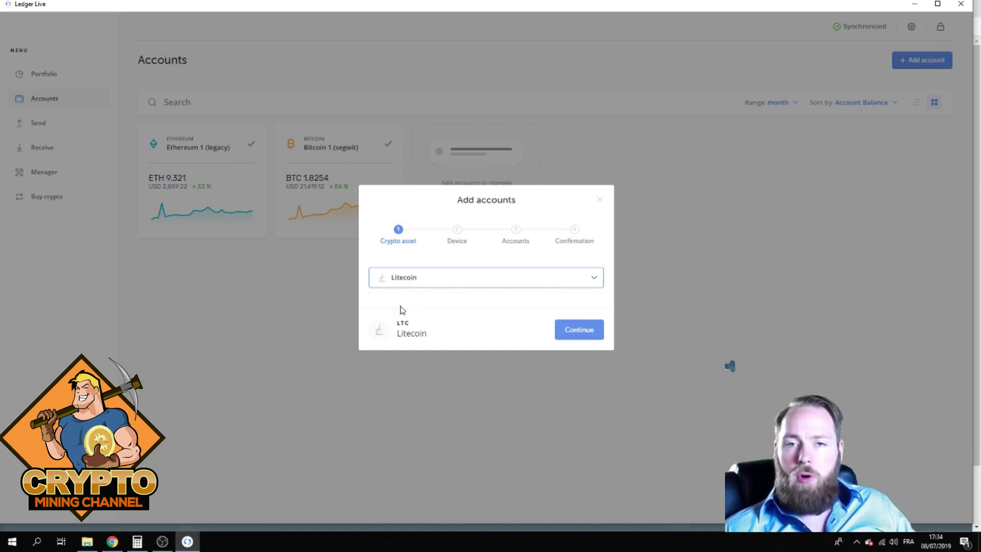
left_click(580, 330)
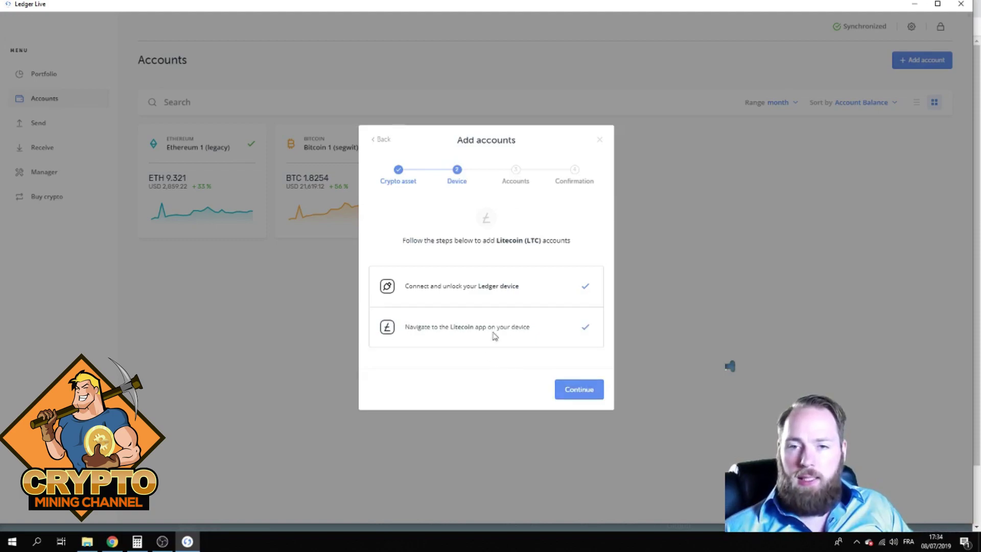
left_click(569, 387)
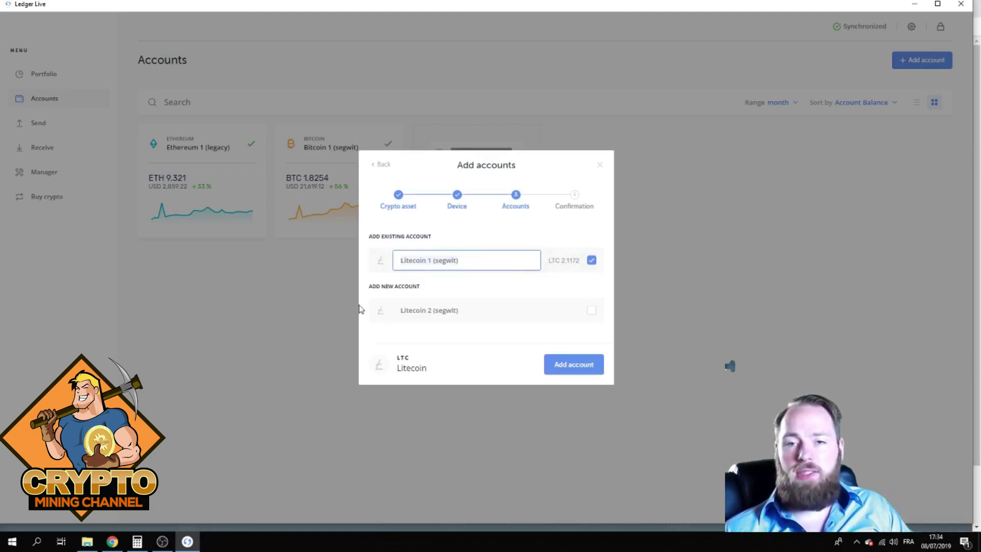
left_click(565, 369)
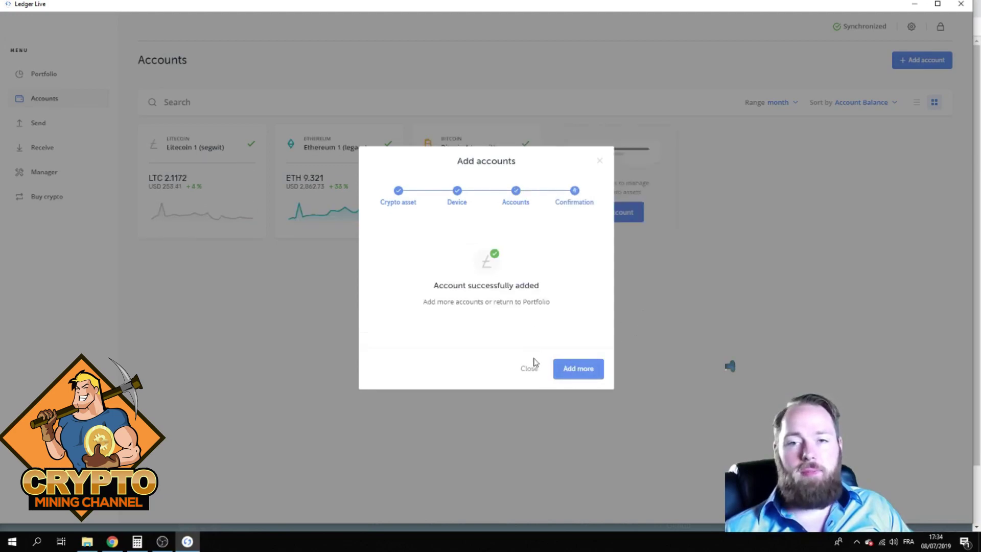
left_click(527, 369)
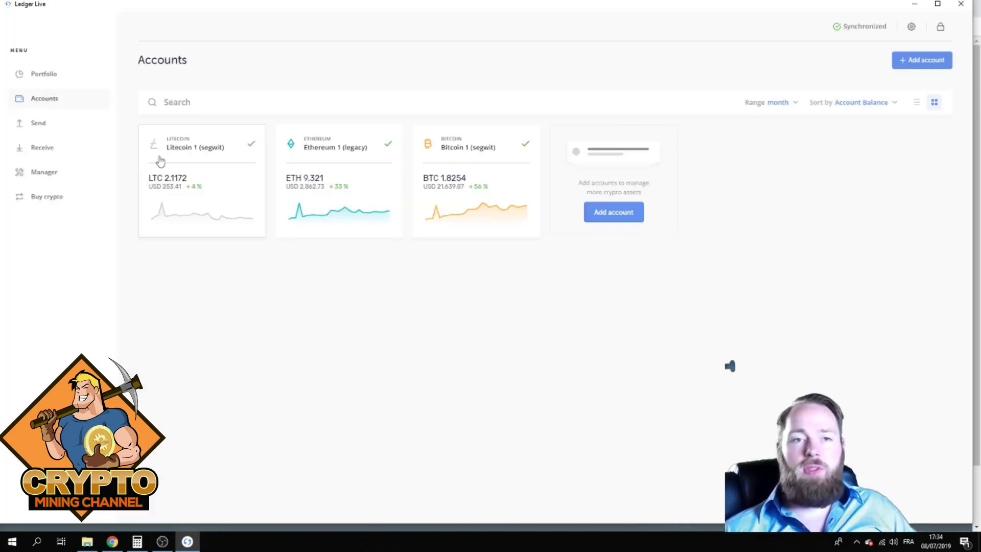
Step: Start a new send transaction debiting the Bitcoin 1 (segwit) account
left_click(46, 76)
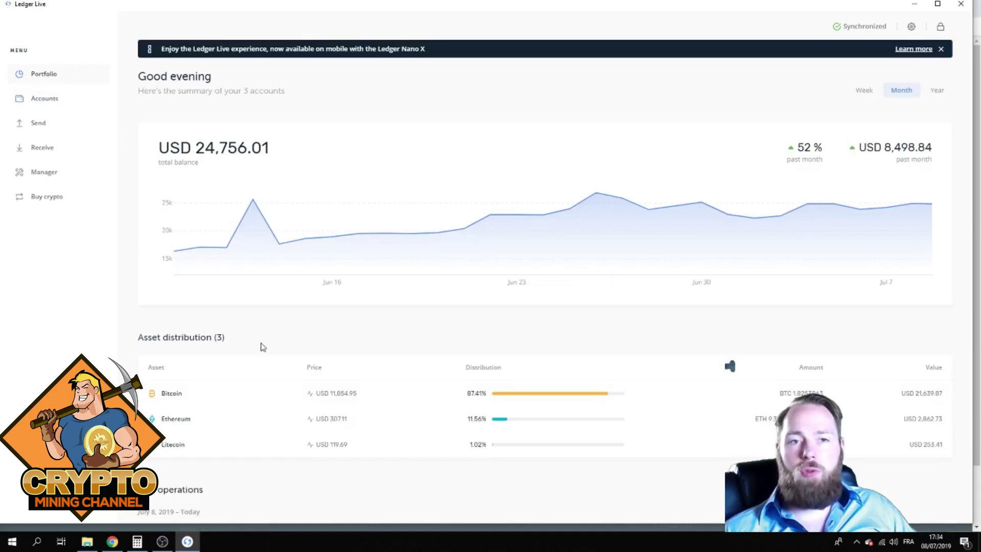
left_click(40, 129)
left_click(518, 223)
left_click(418, 287)
Step: Copy the HitBTC Bitcoin deposit address from Chrome into the recipient field and verify it
left_click(113, 541)
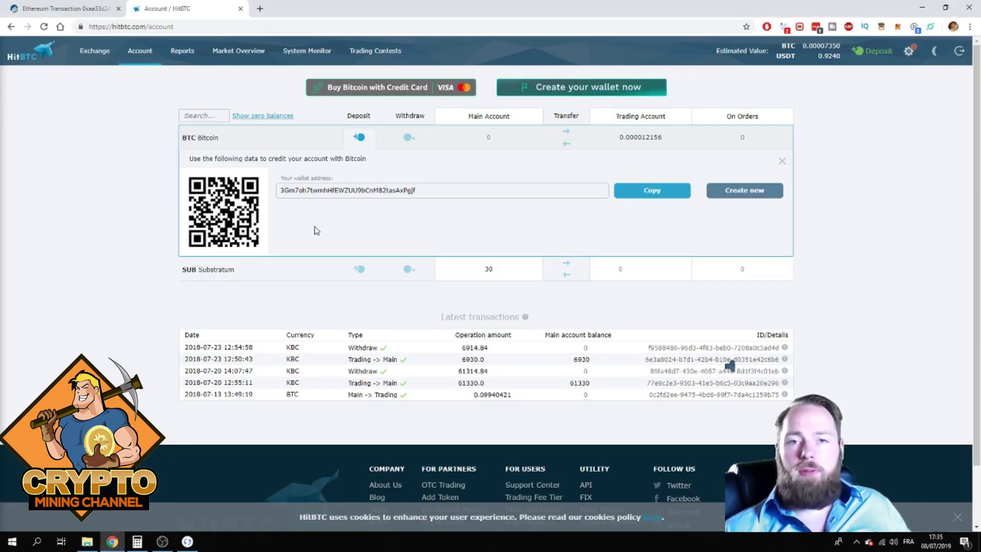
left_click(636, 196)
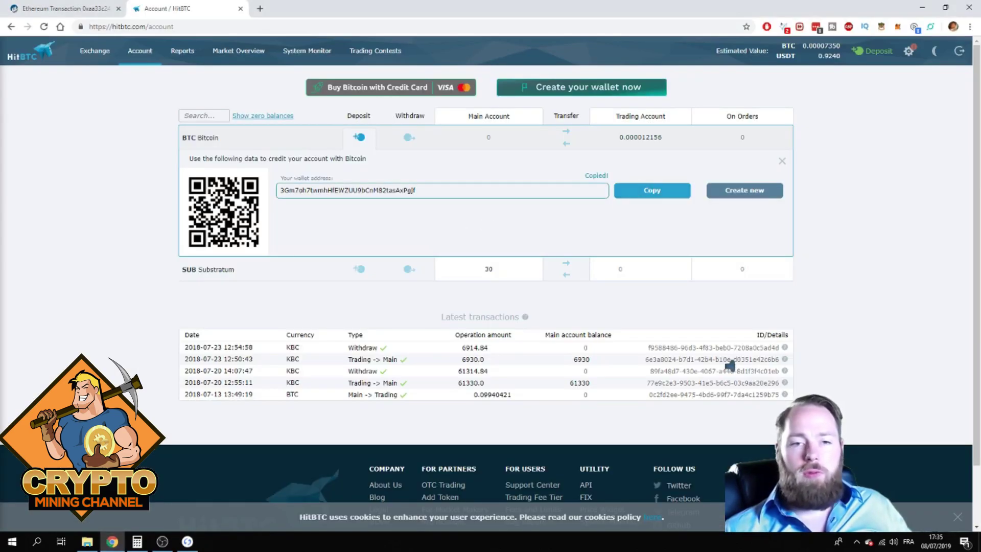
left_click(187, 542)
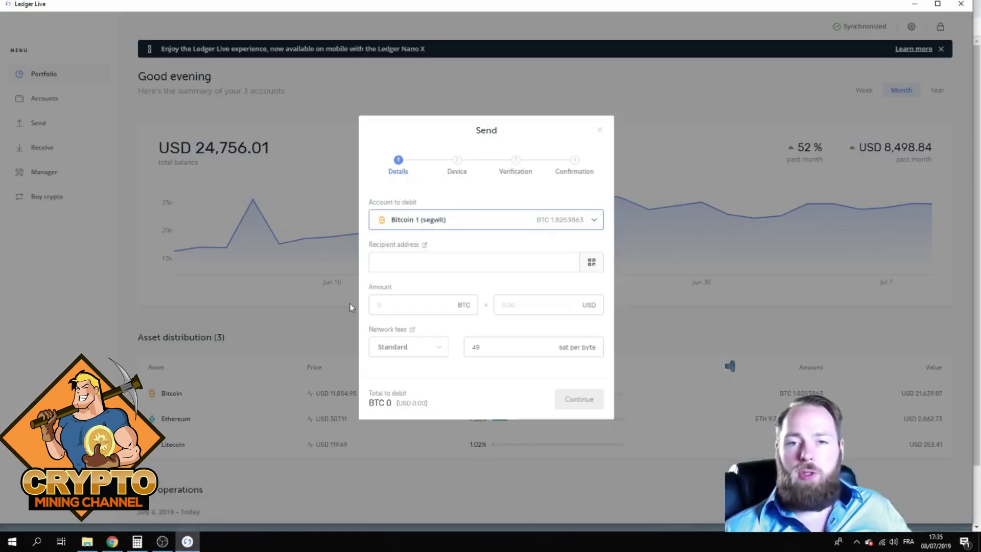
left_click(443, 261)
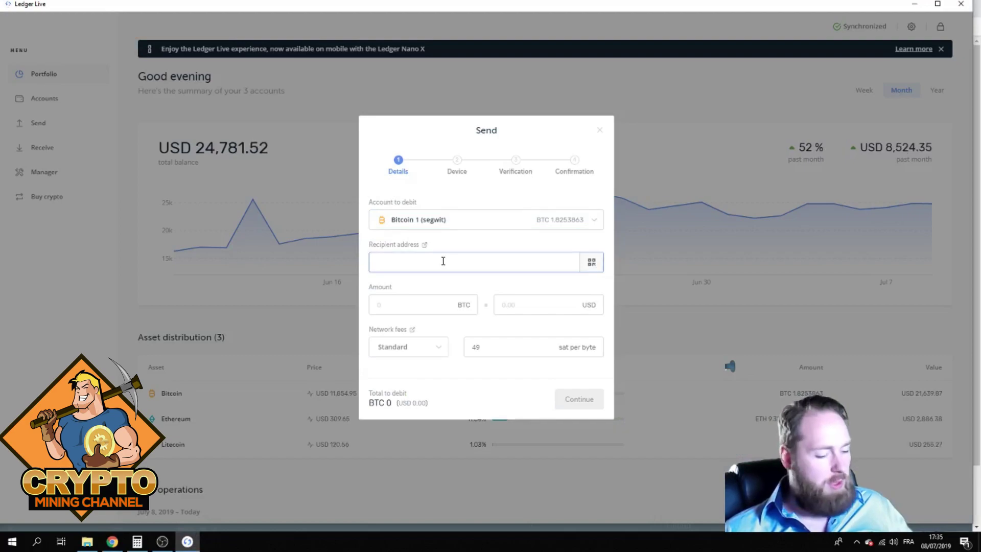
key("ctrl+v")
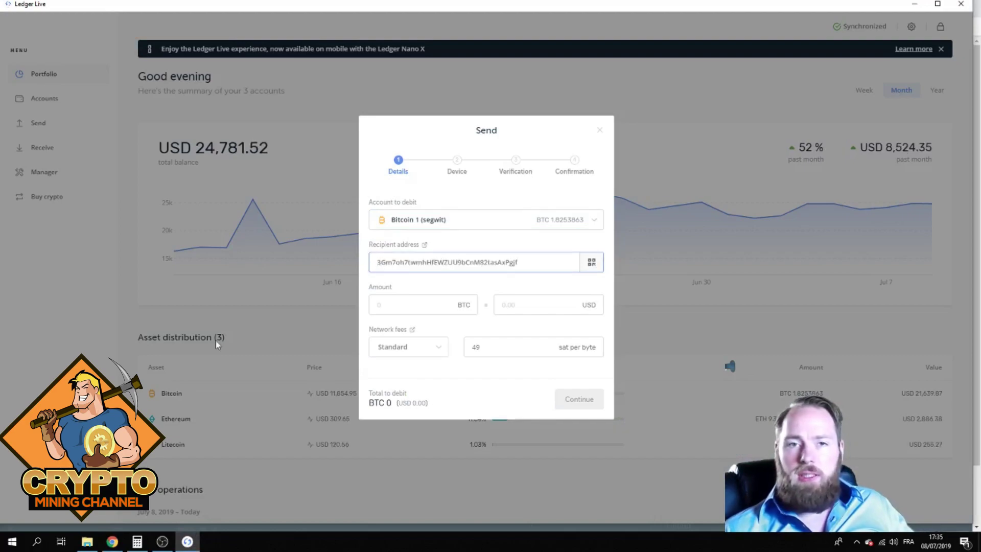
left_click(112, 542)
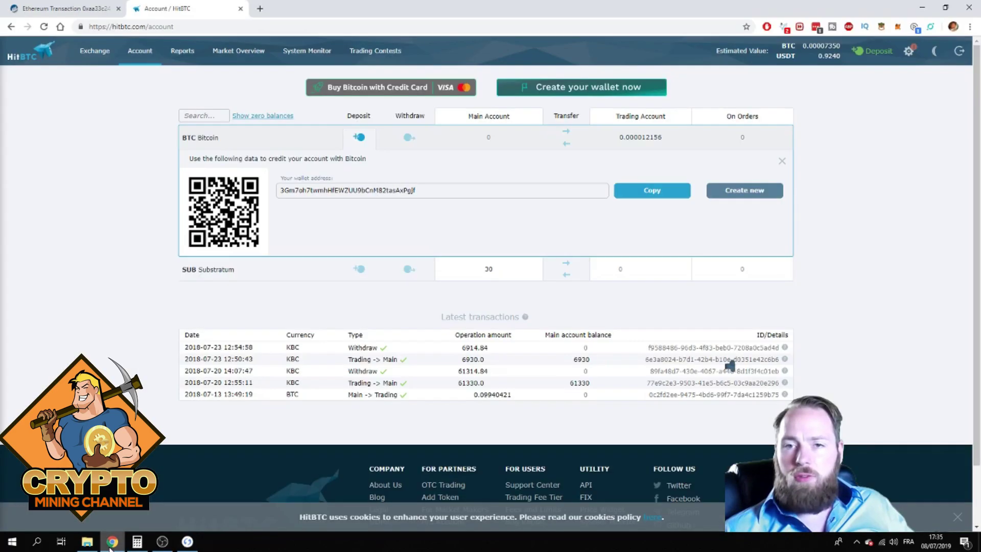
left_click(187, 541)
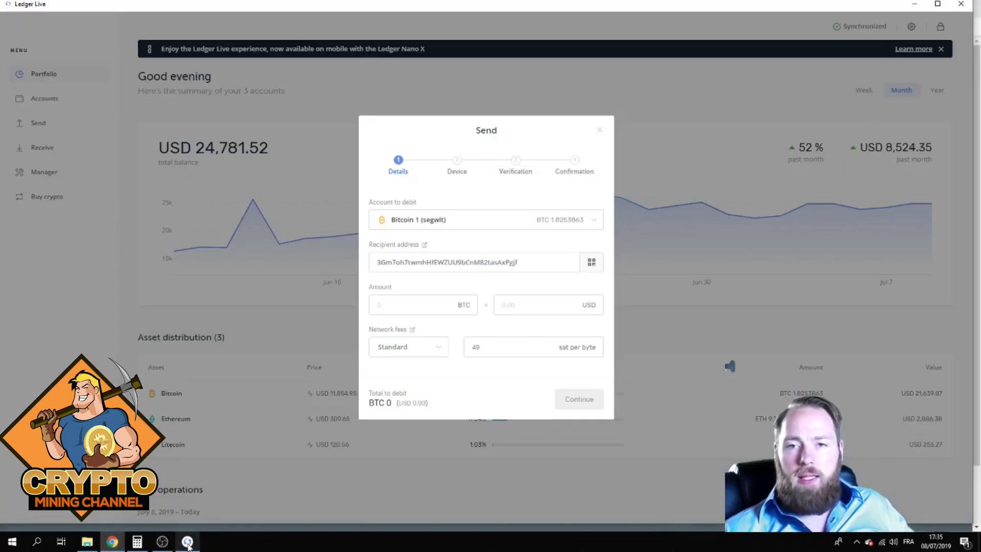
Step: Enter 0.05 BTC as the send amount, correcting a mistyped digit
left_click(410, 309)
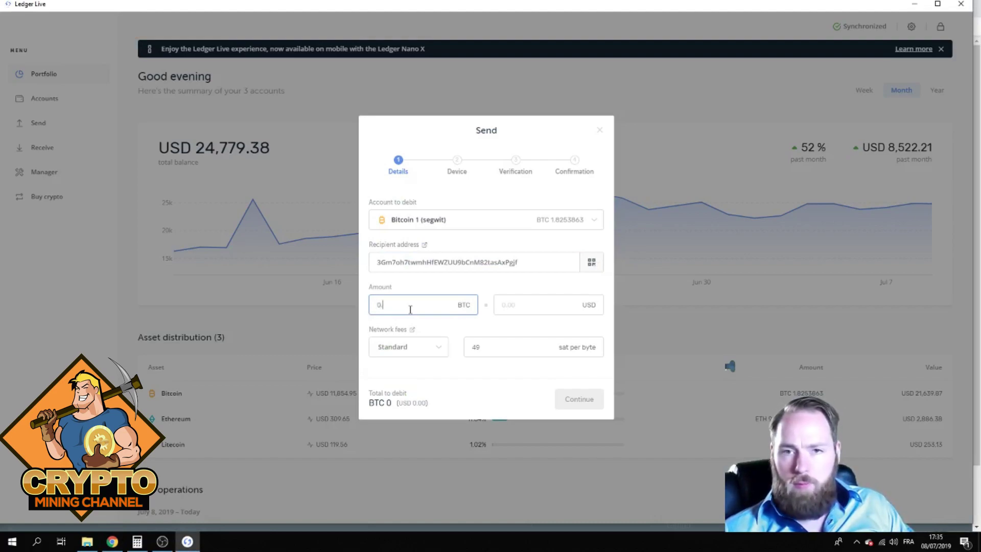
type("1")
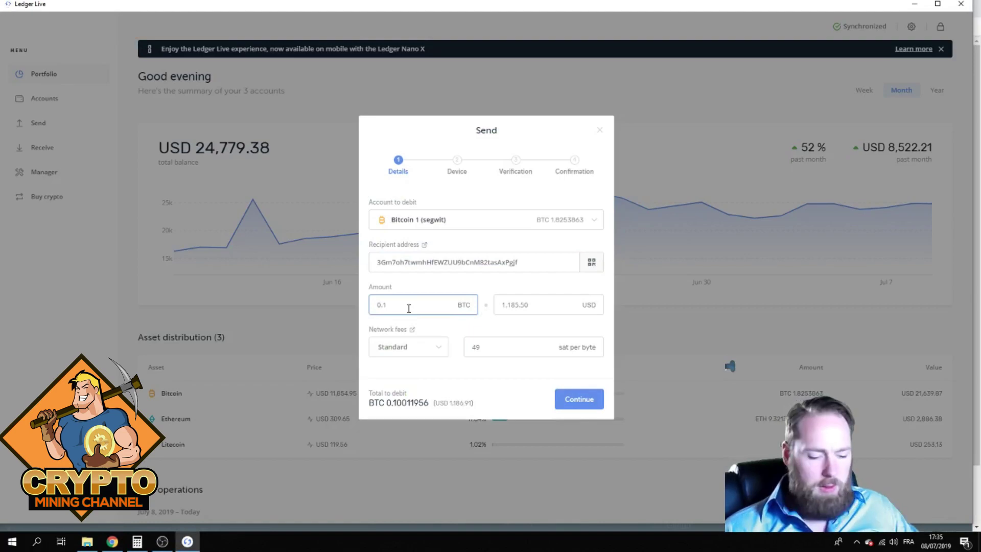
key("BackSpace")
type("05")
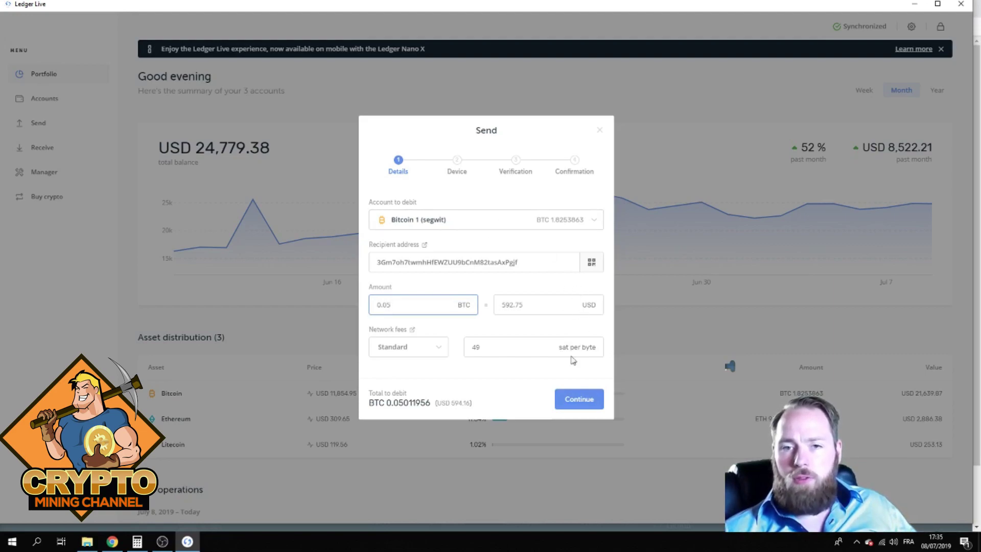
Step: Confirm and broadcast the 0.05 BTC send, then open the sent transaction's details
left_click(580, 403)
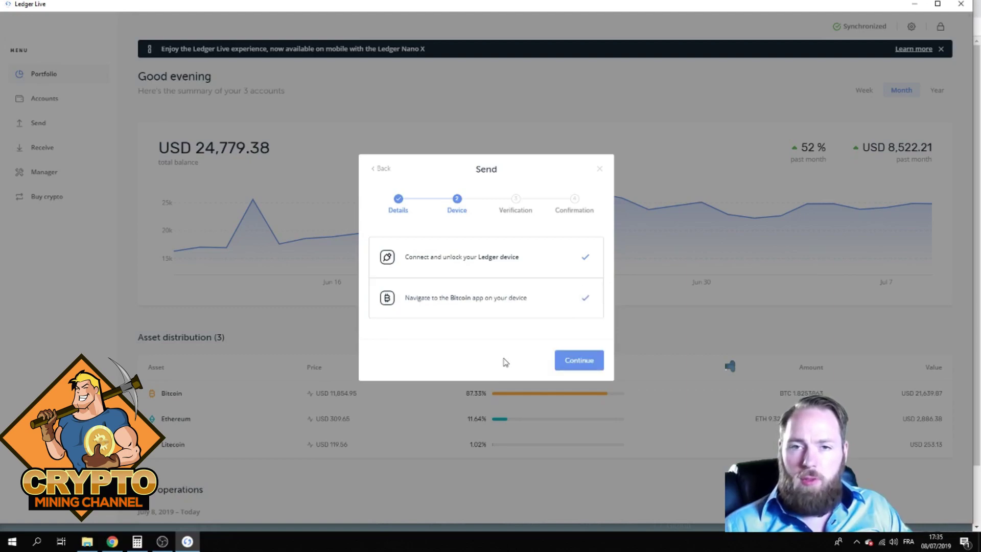
left_click(572, 359)
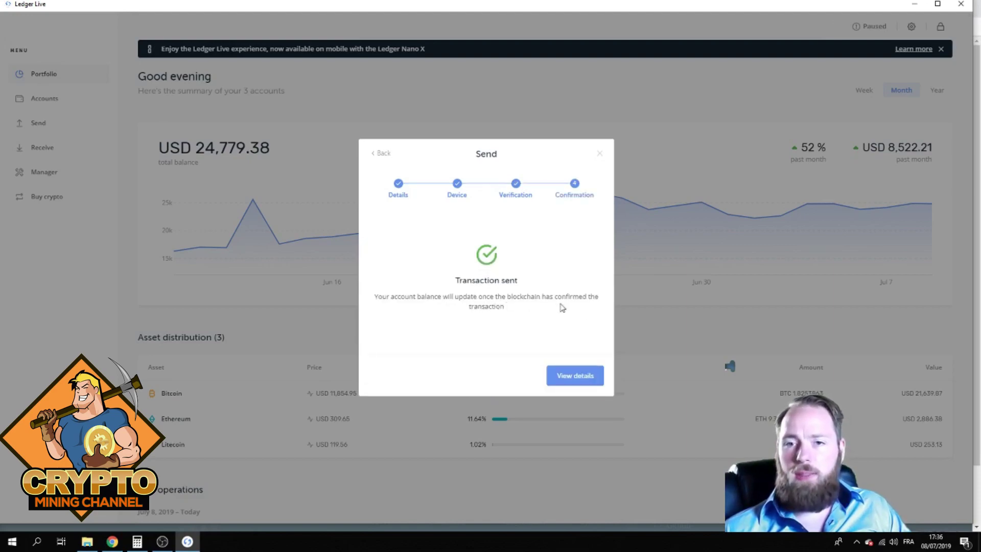
left_click(576, 378)
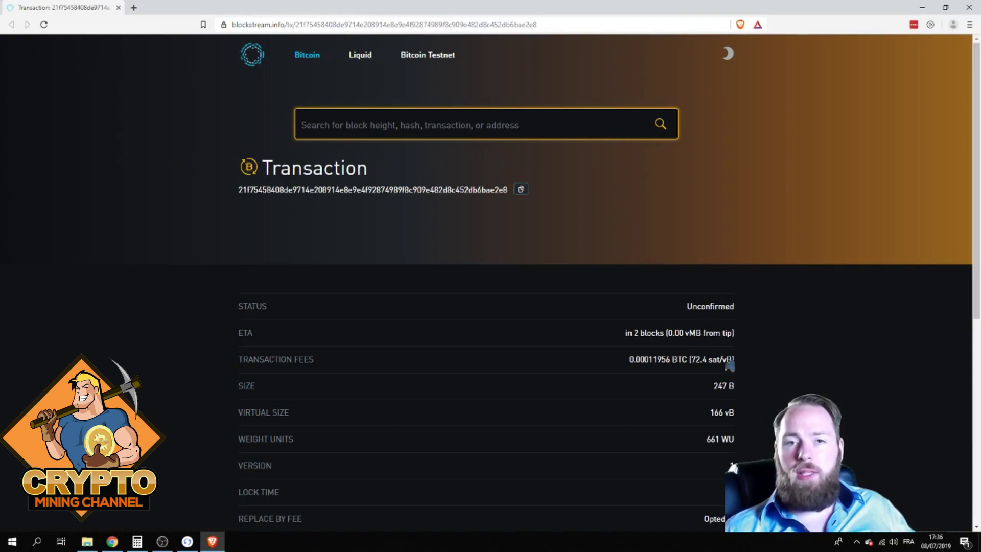
key("alt+Tab")
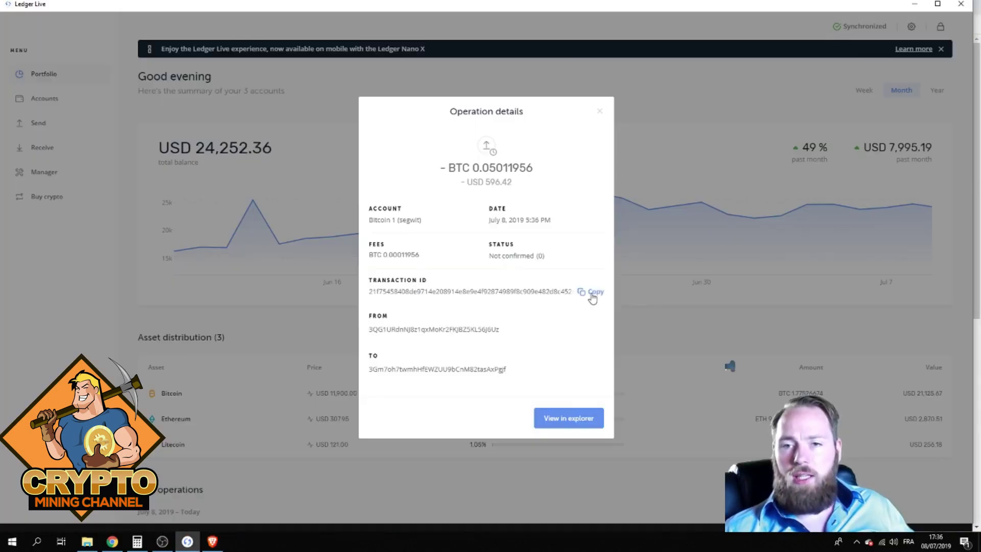
key("alt+Tab")
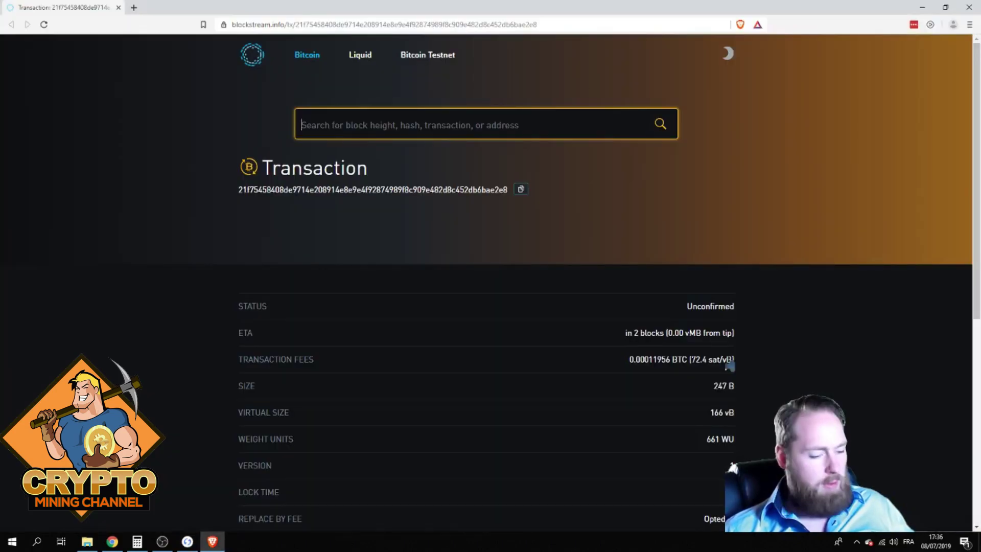
key("ctrl+v")
scroll(455, 259, "down", 4)
scroll(621, 215, "up", 1)
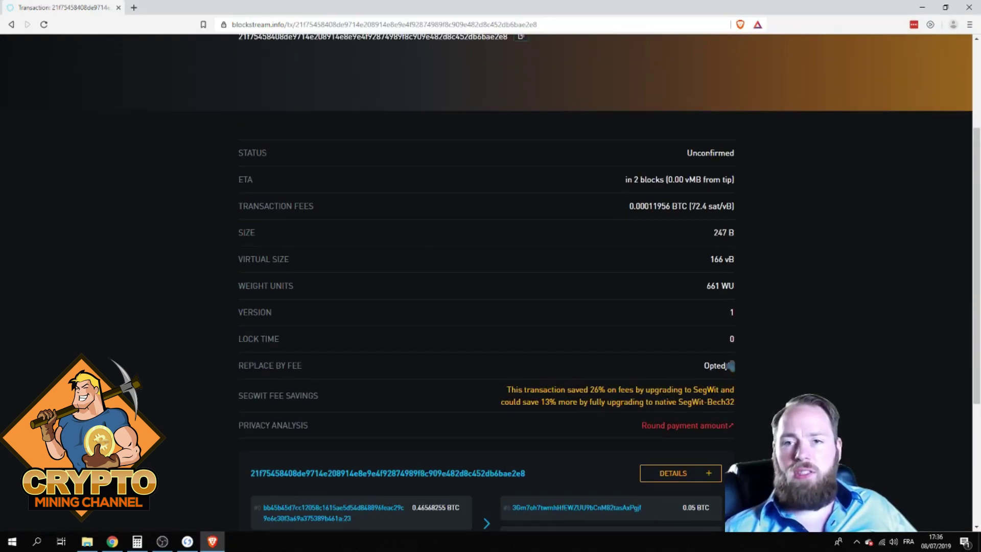
scroll(314, 237, "down", 1)
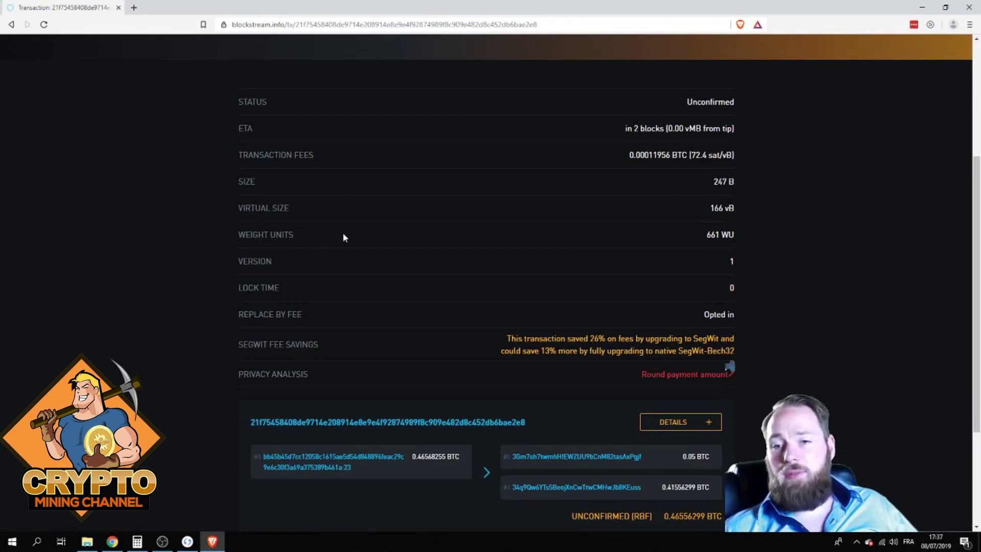
scroll(398, 249, "up", 2)
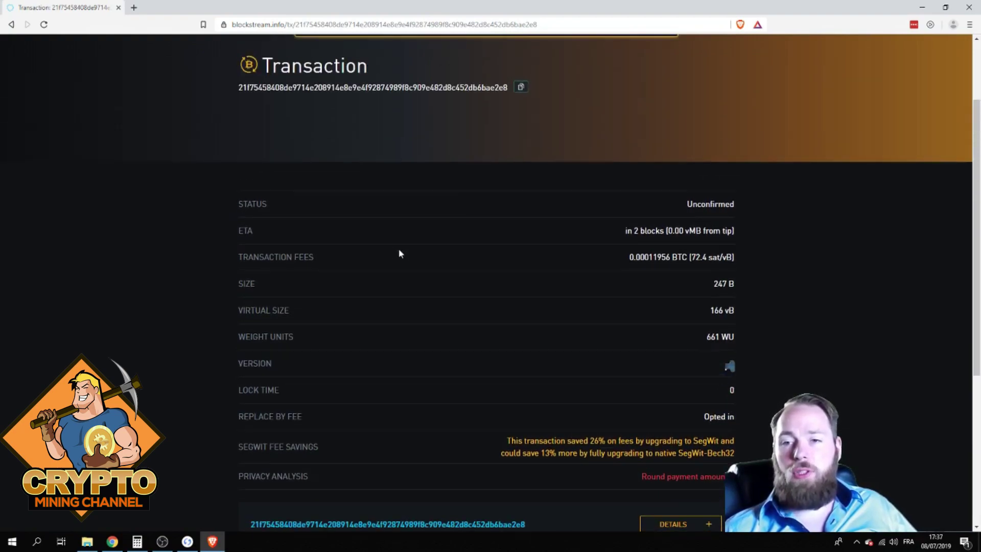